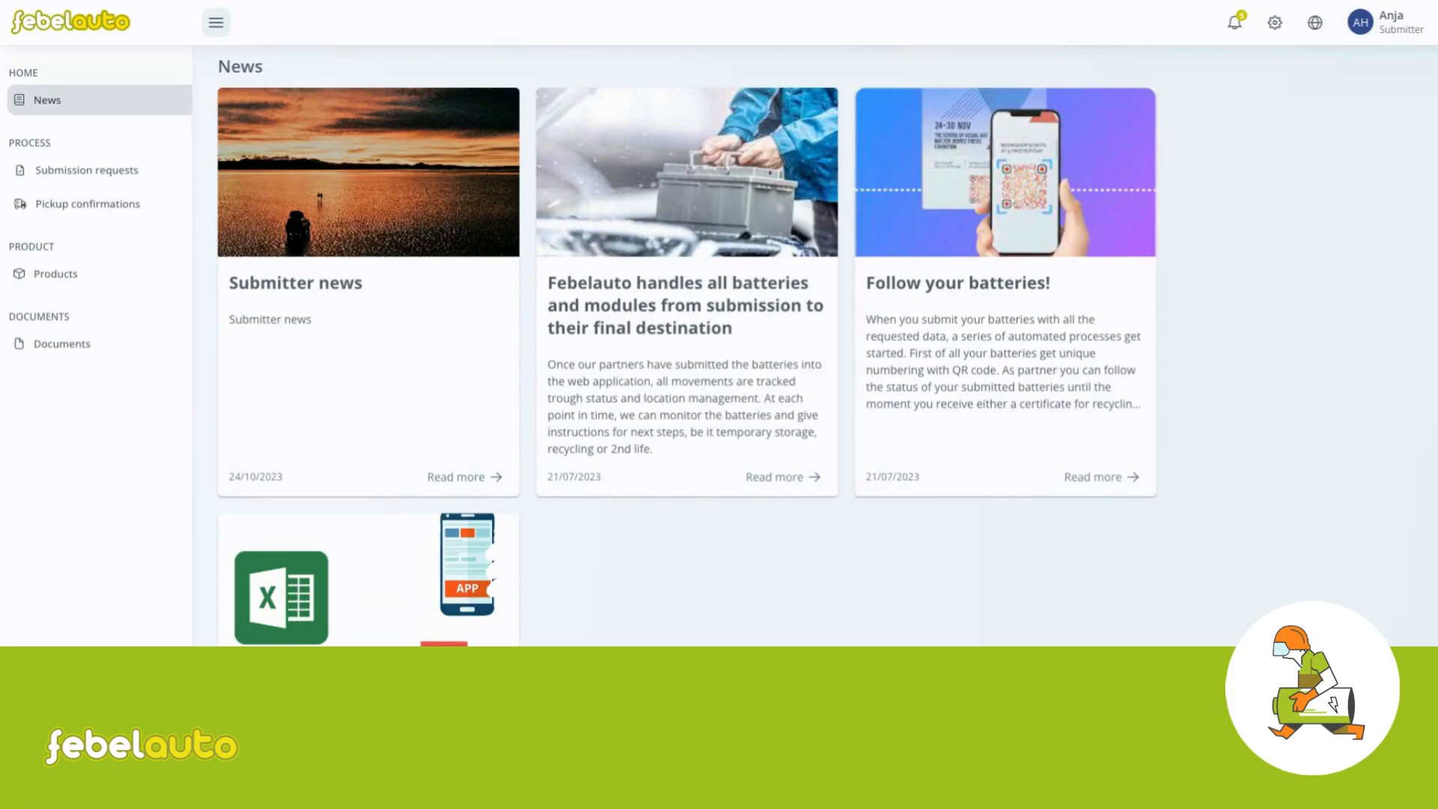
# Step: Create a new submission request and add a battery entry to it
pyautogui.click(87, 176)
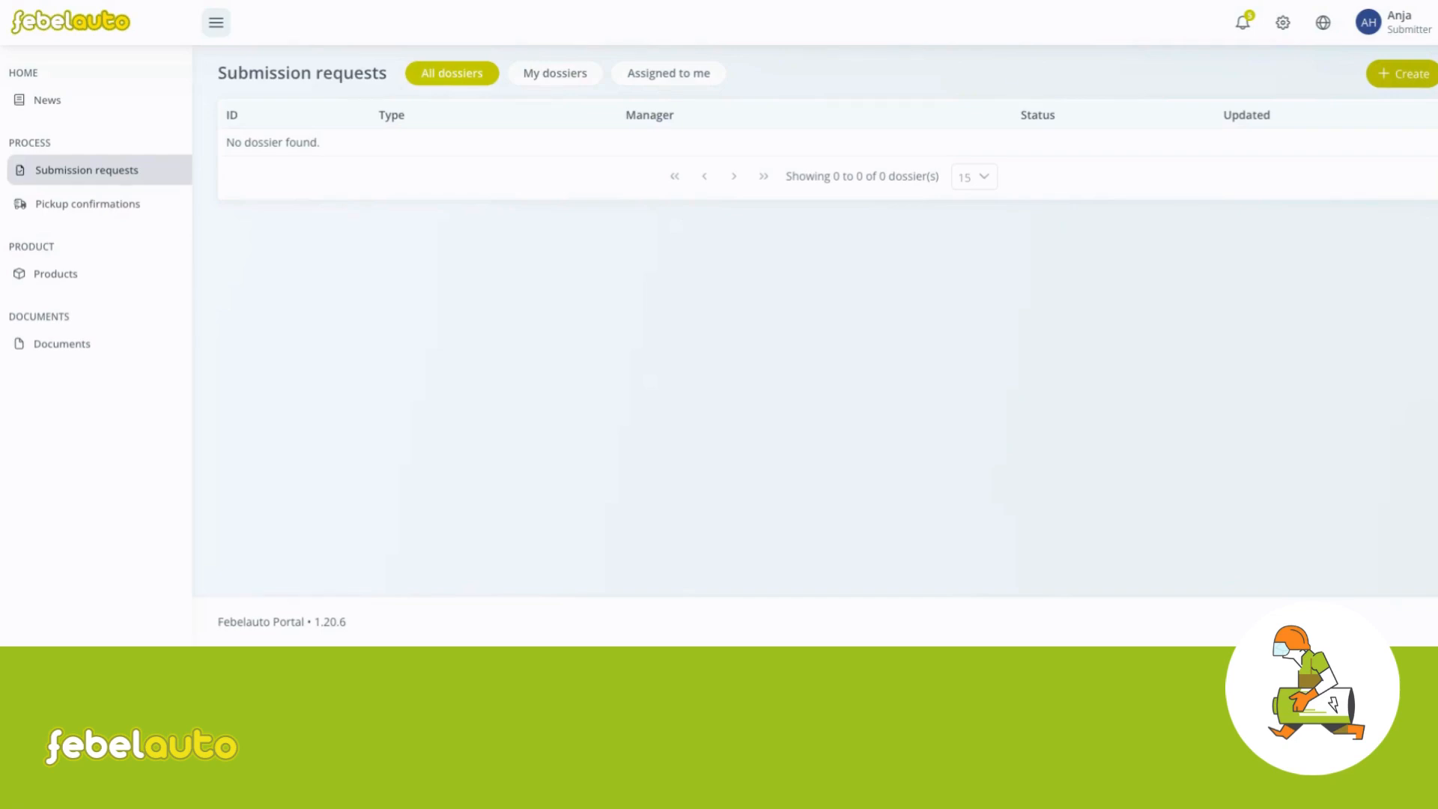
pyautogui.click(1408, 73)
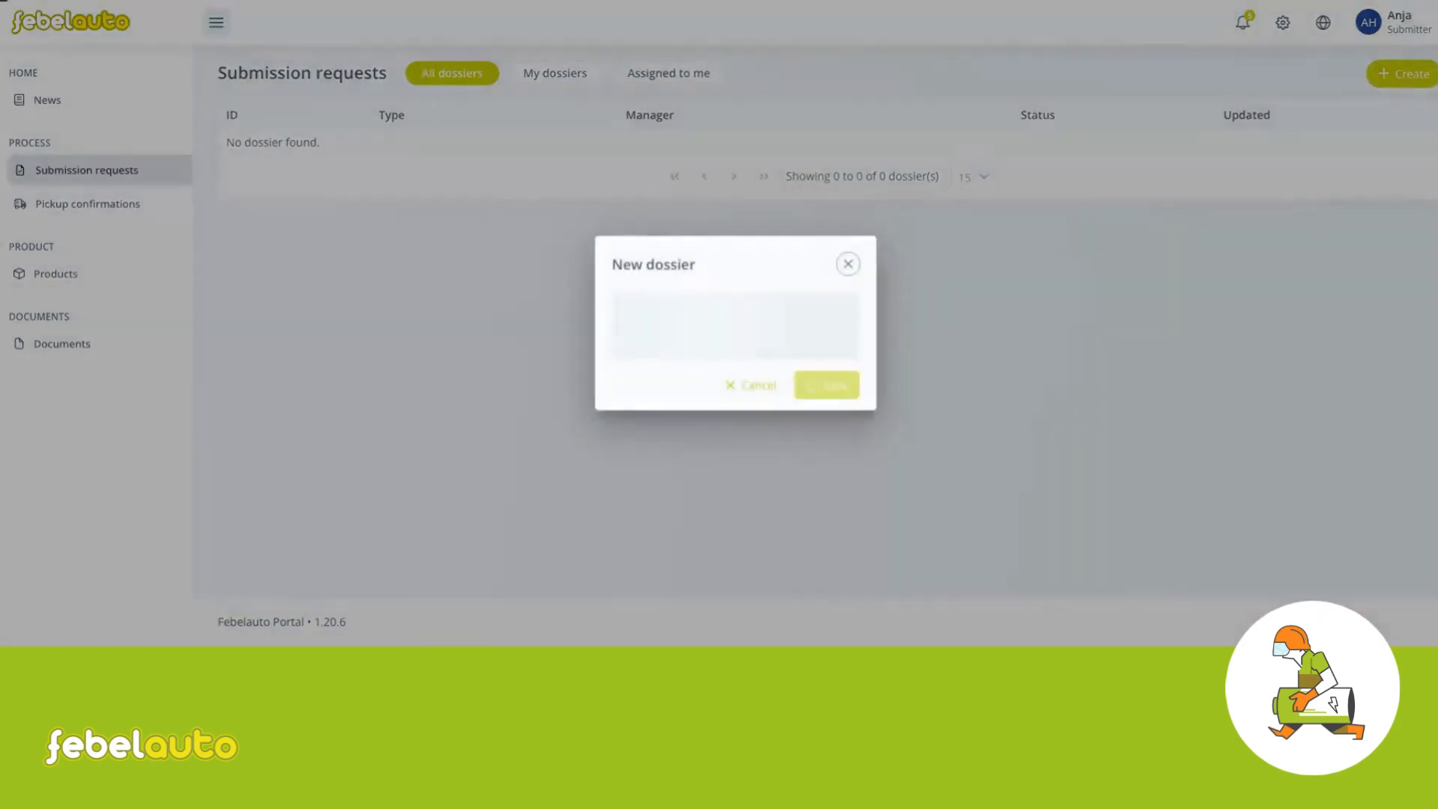
pyautogui.click(794, 384)
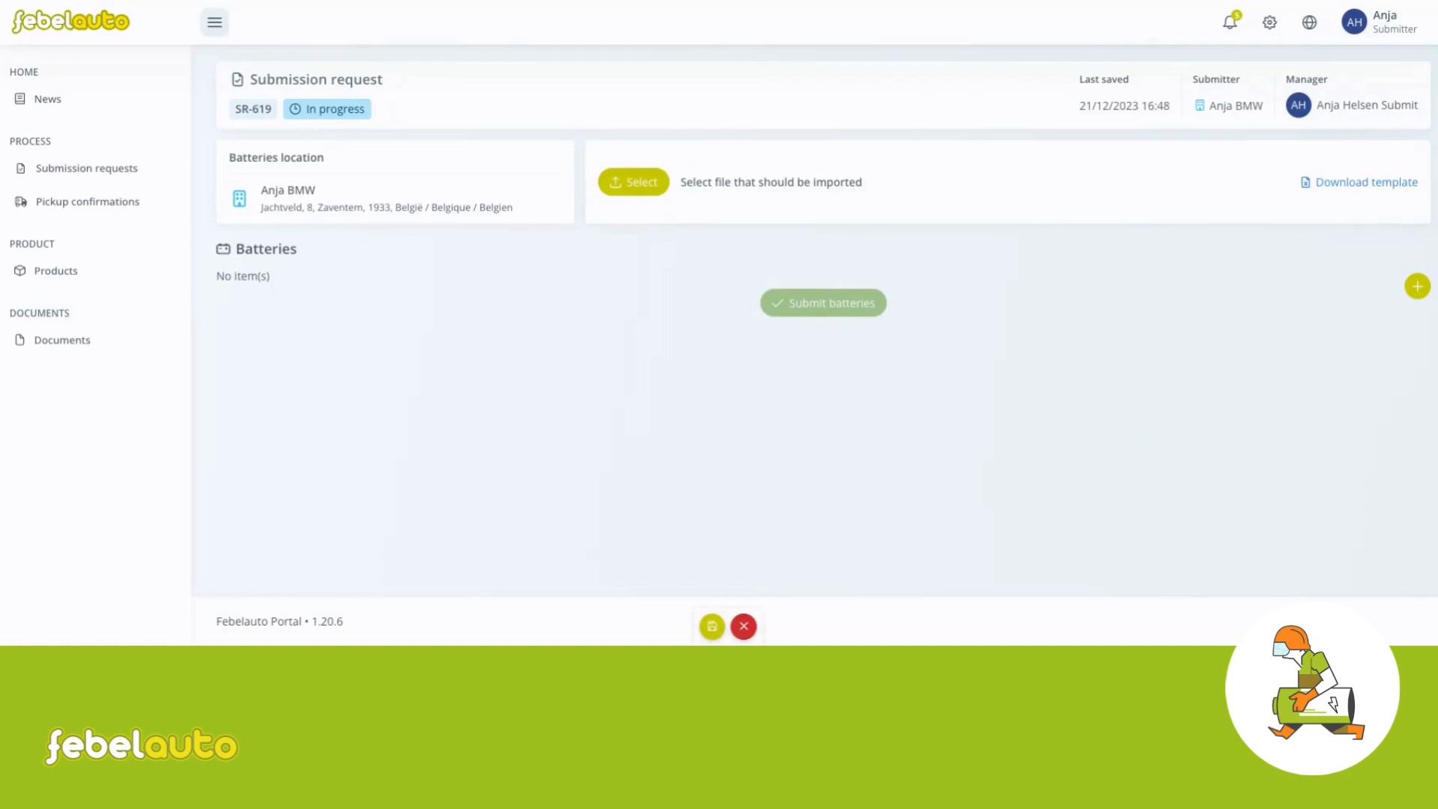
pyautogui.click(1418, 287)
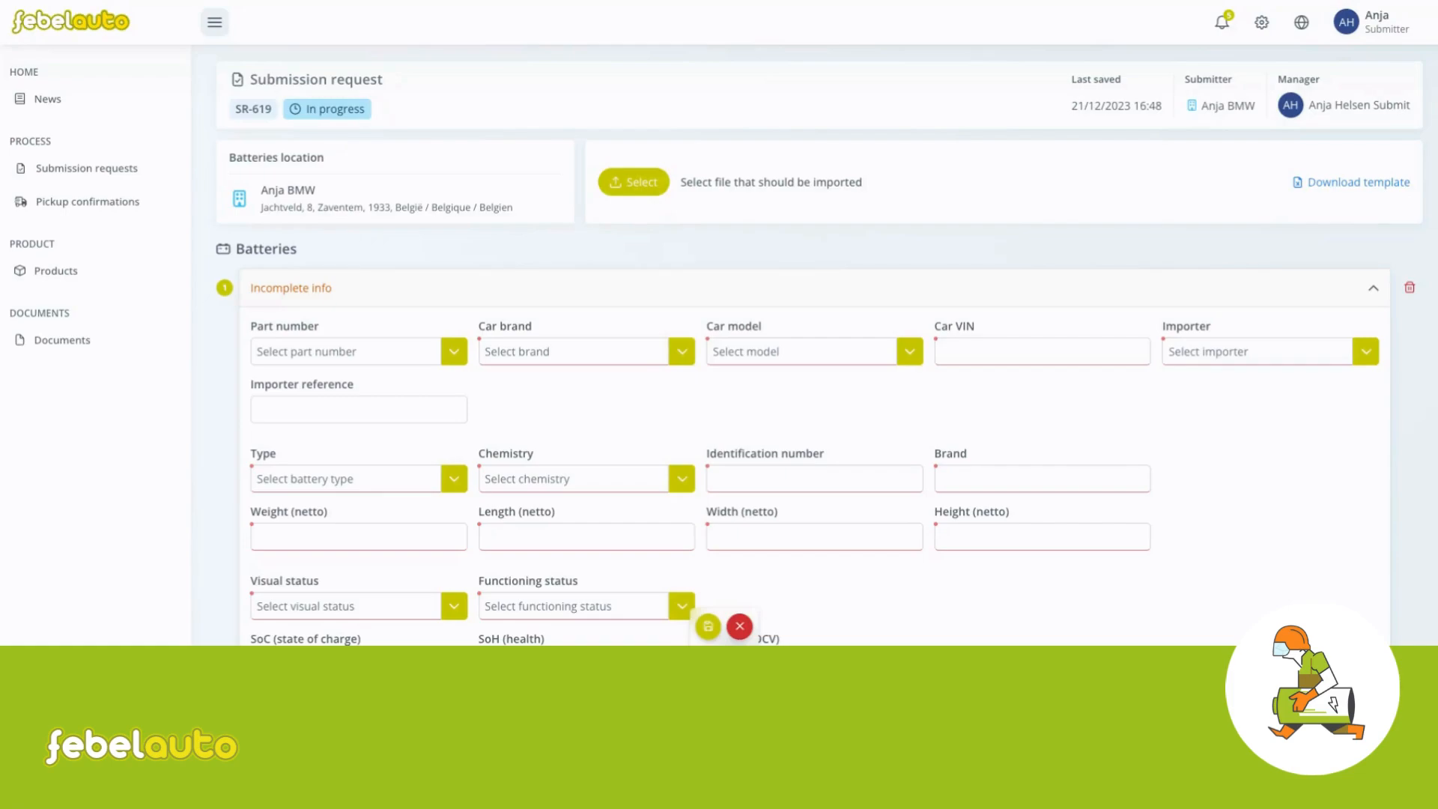
# Step: Examine the battery form's vehicle, dimension, status and packaging fields, including the functioning status options
pyautogui.scroll(-1, 665, 338)
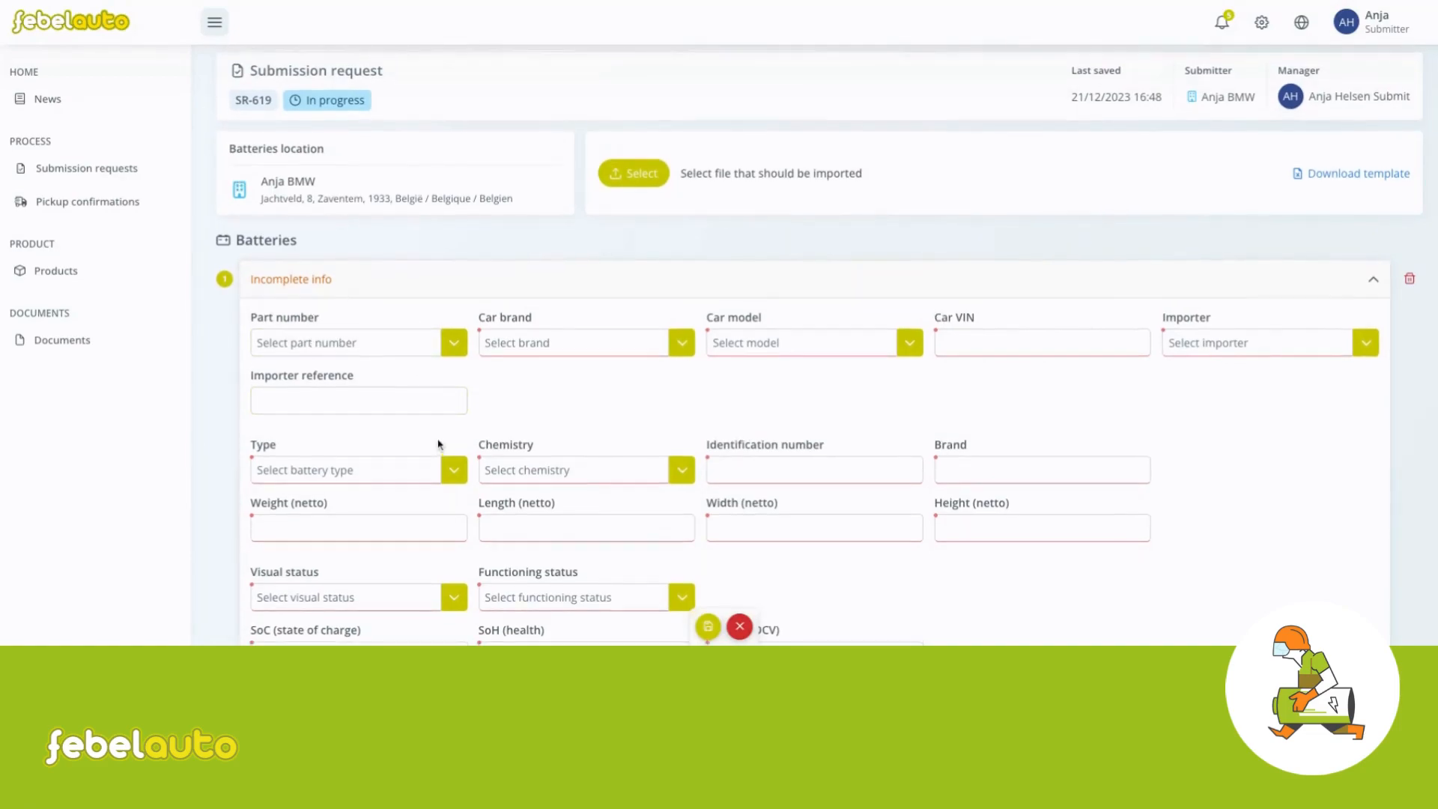
pyautogui.scroll(1, 438, 444)
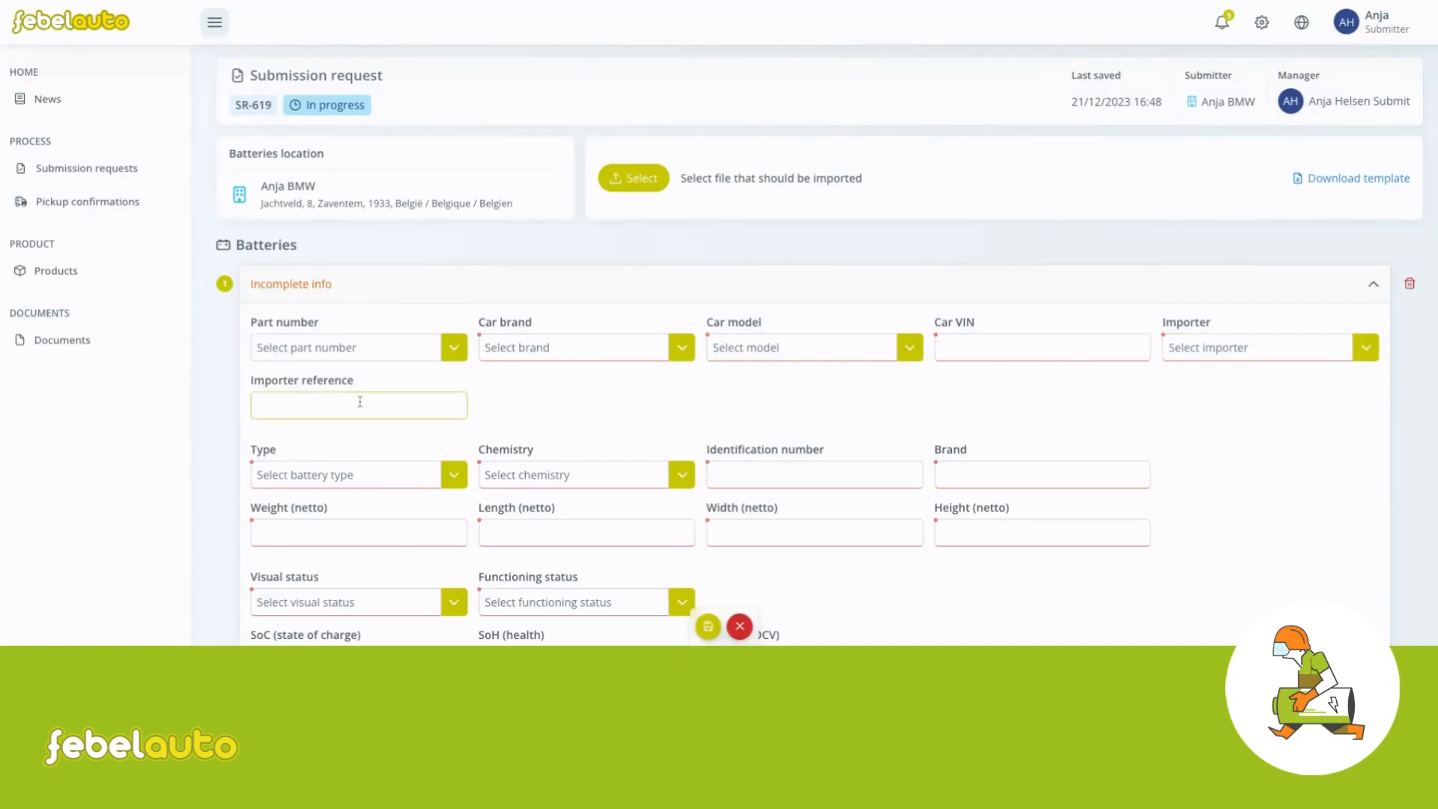
pyautogui.scroll(-3, 317, 461)
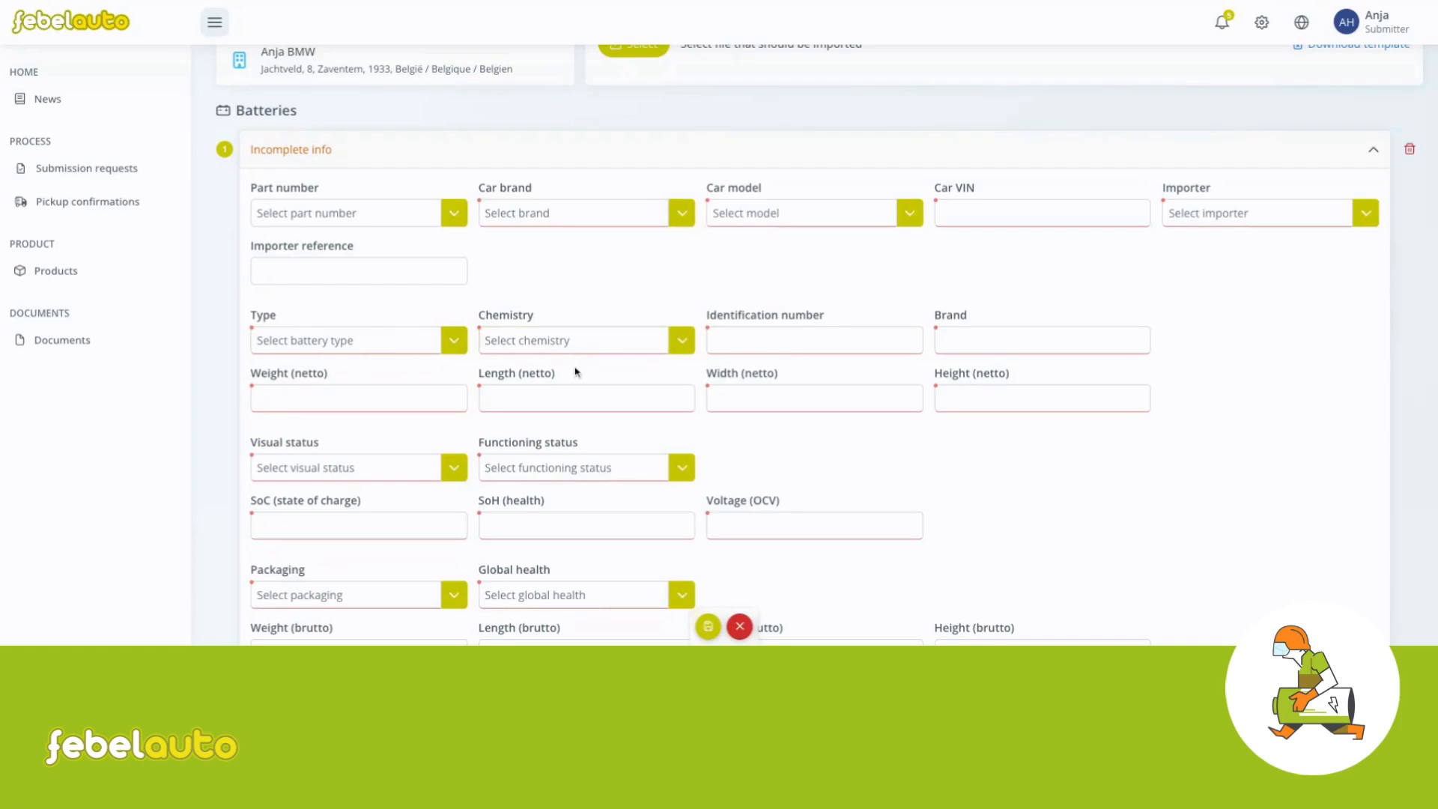
pyautogui.click(533, 401)
pyautogui.click(359, 401)
pyautogui.scroll(-3, 261, 343)
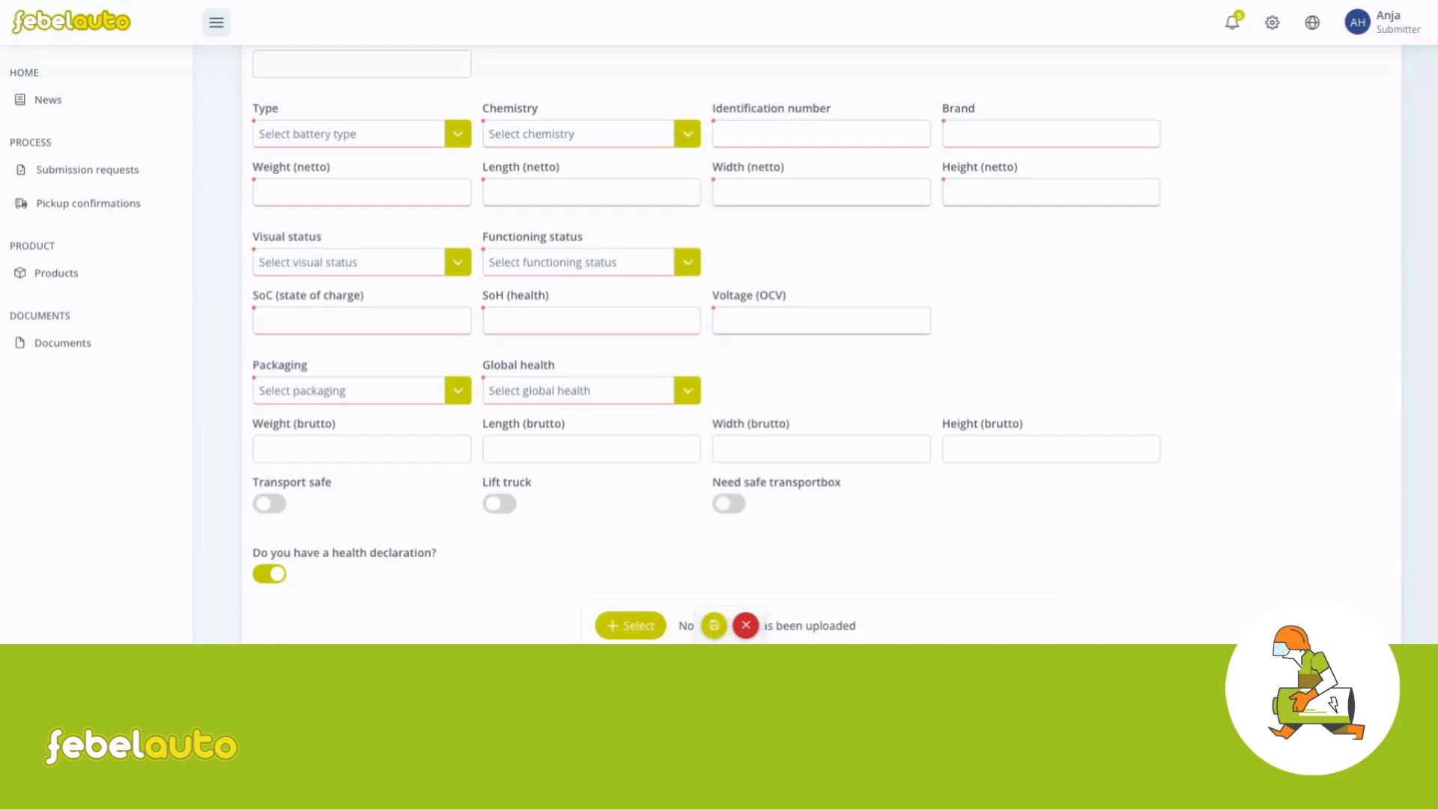
pyautogui.click(687, 264)
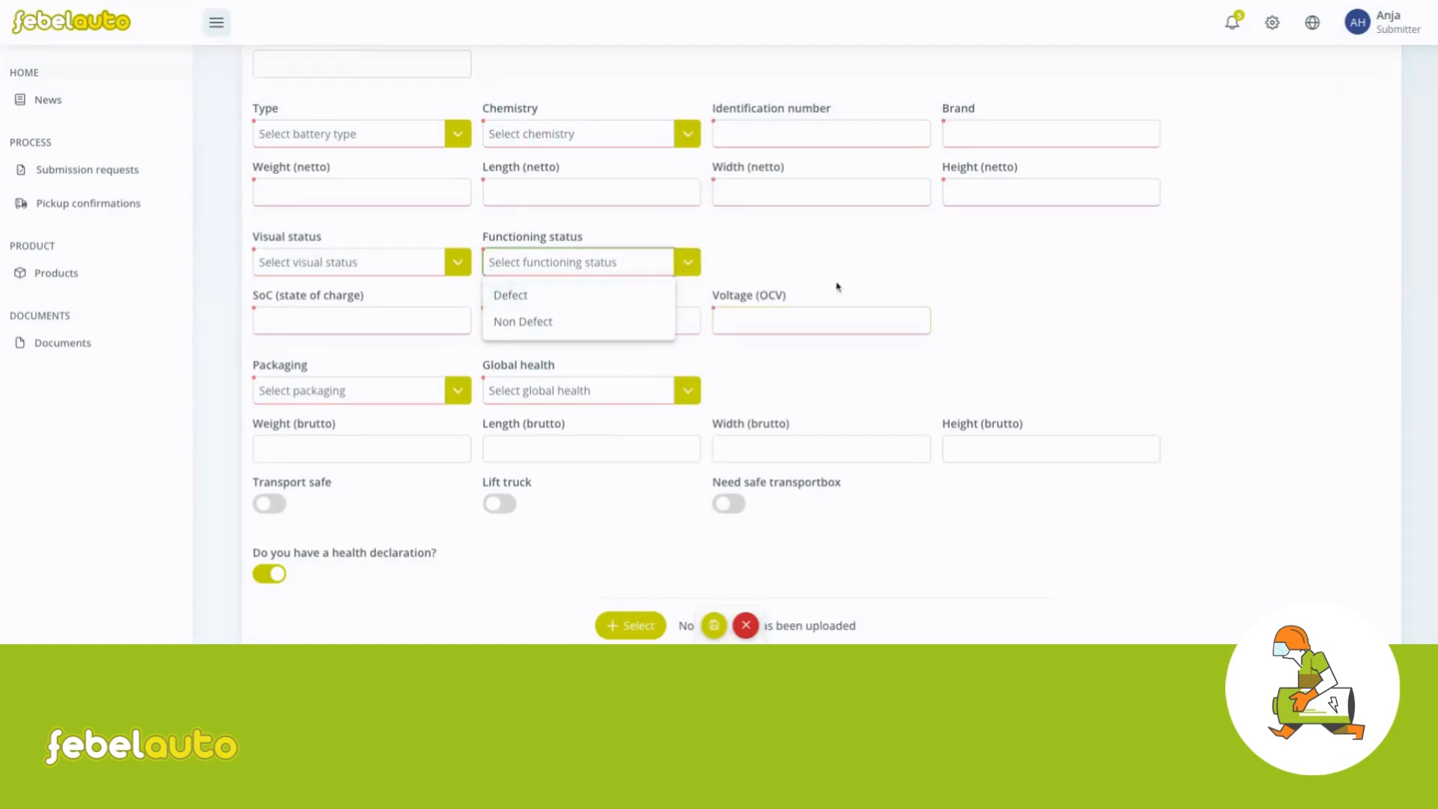
pyautogui.click(883, 274)
# Step: Set the battery's state of charge to 56 %, its state of health to 56 % and its voltage to 45,0 V
pyautogui.click(320, 328)
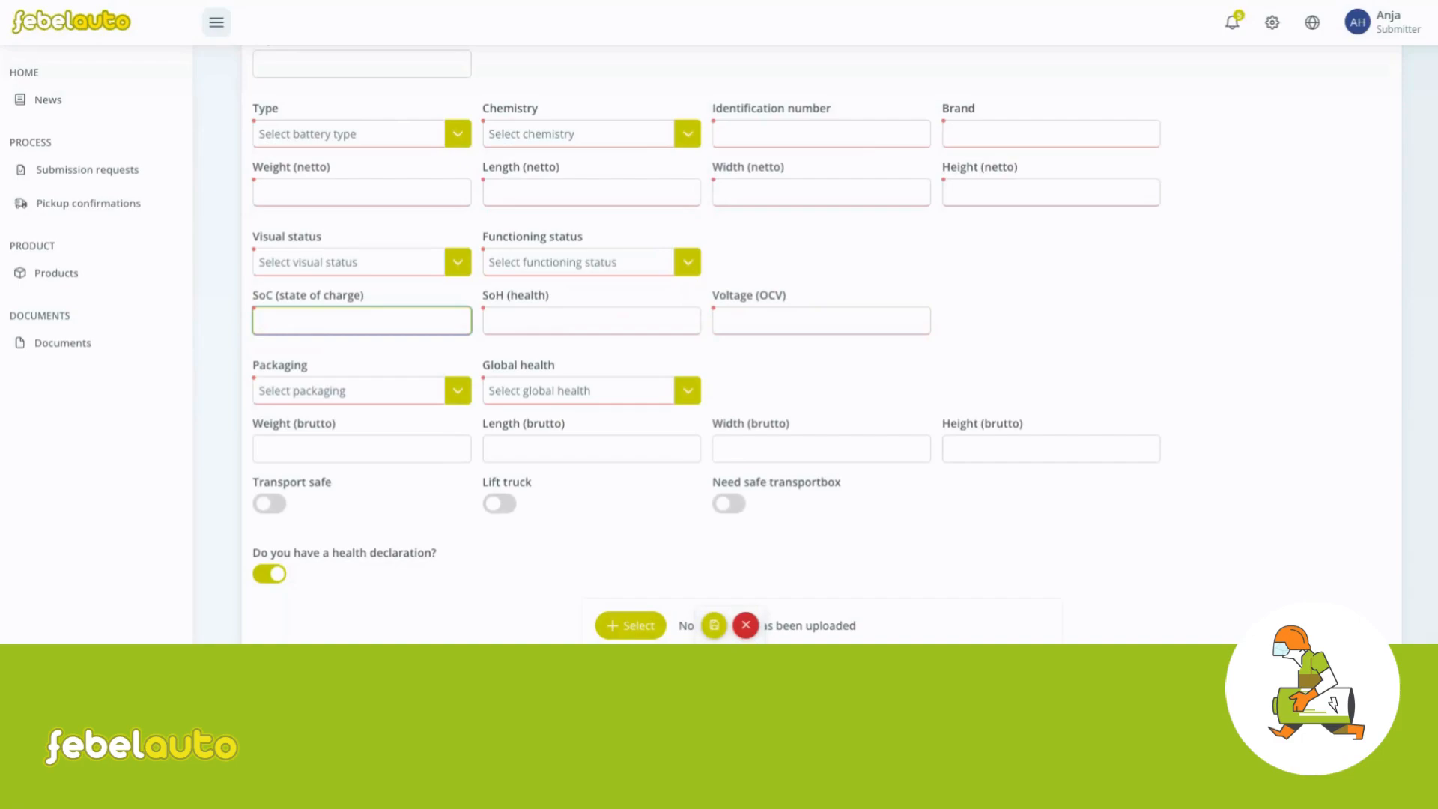
pyautogui.write('56')
pyautogui.click(543, 321)
pyautogui.write('56')
pyautogui.click(794, 314)
pyautogui.write('45,0 V')
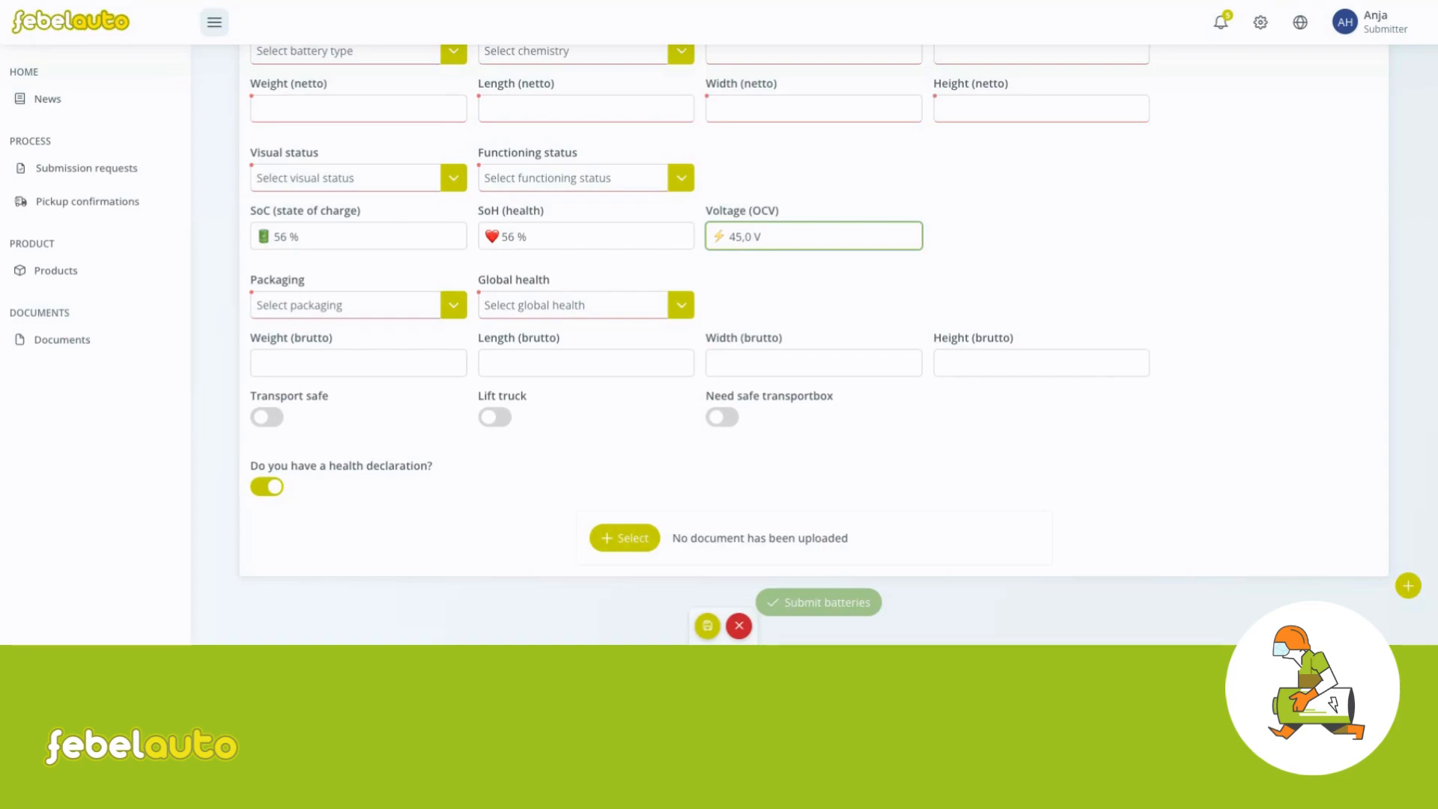
pyautogui.click(592, 398)
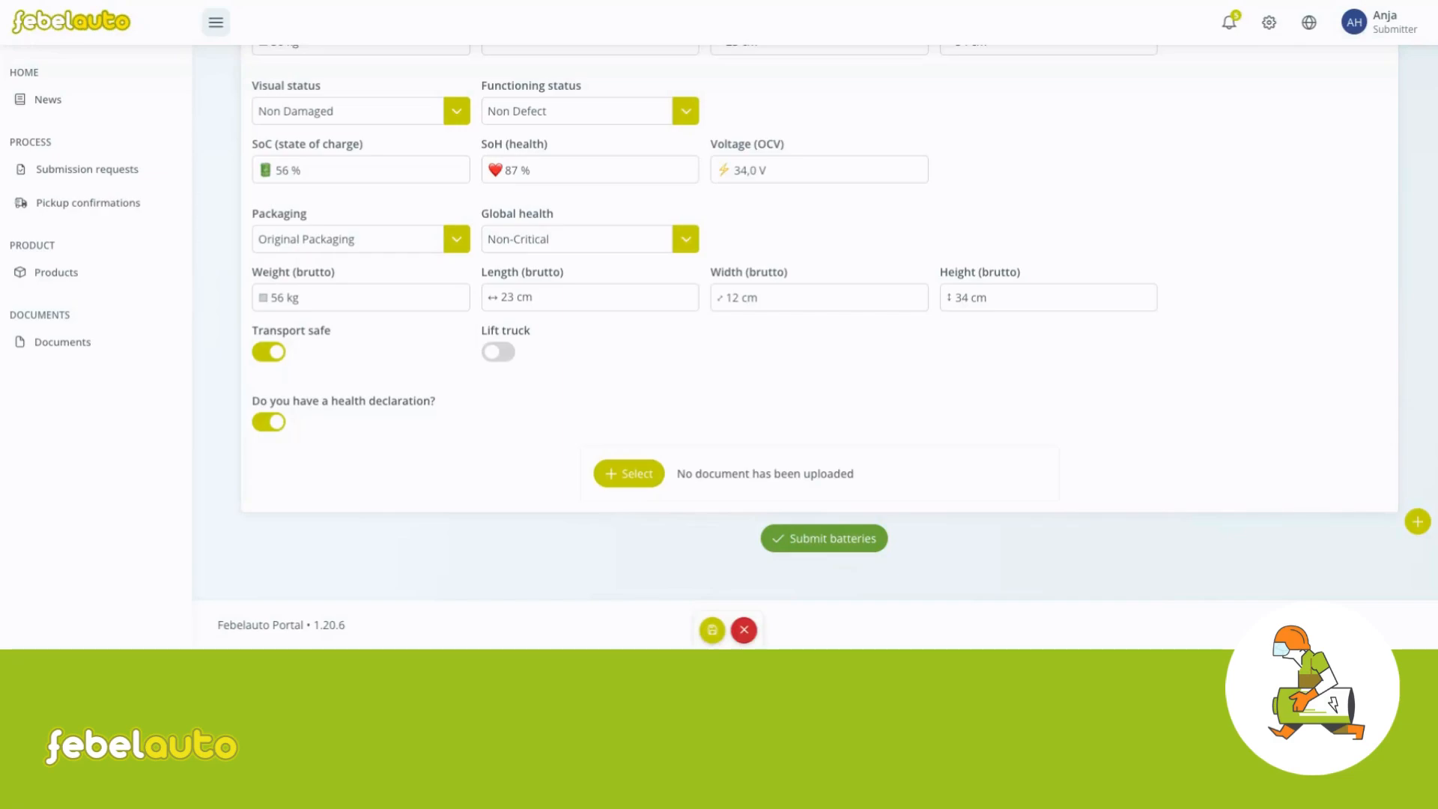
# Step: Mark the battery as having no health declaration and enter 4545432 as its identification number
pyautogui.click(264, 424)
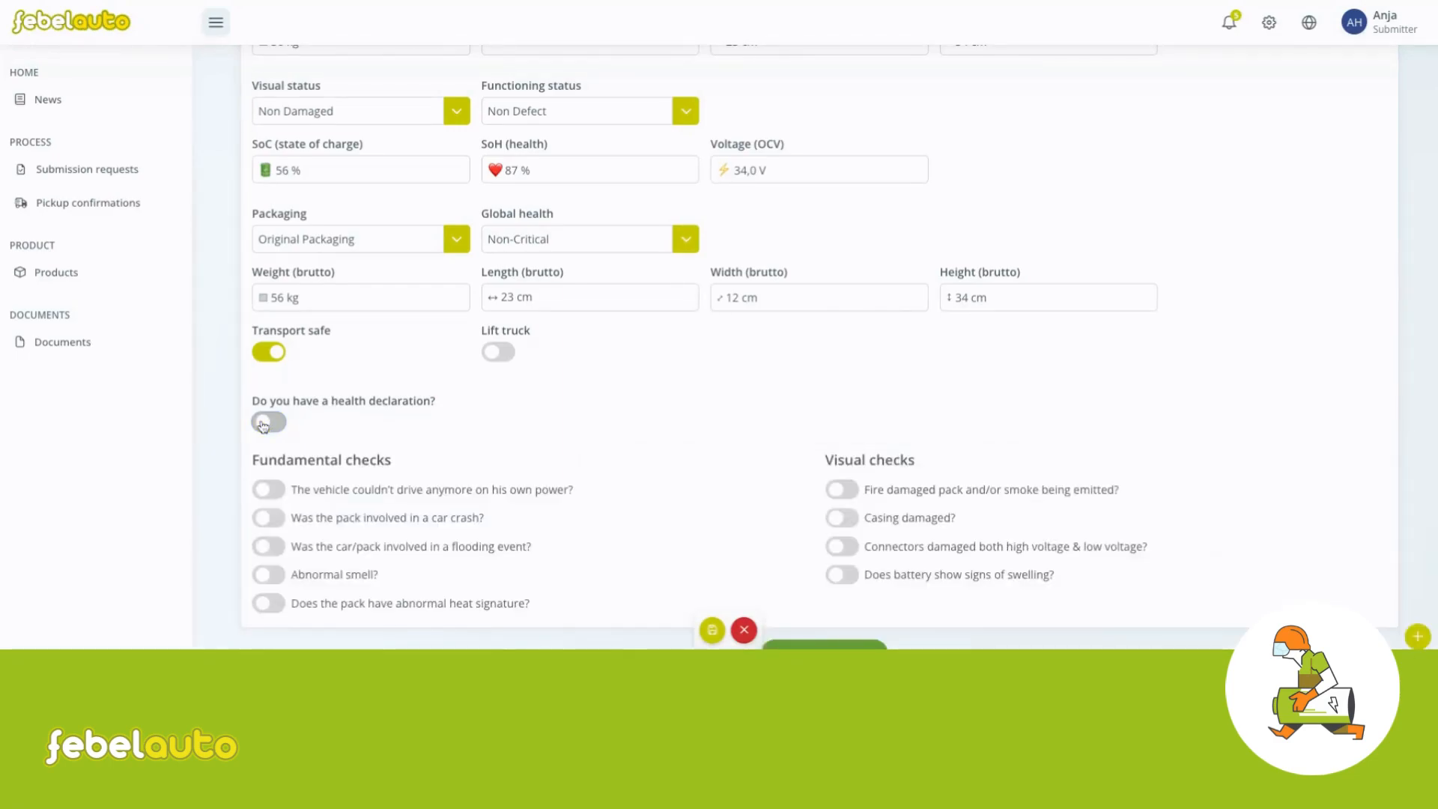
pyautogui.scroll(-2, 688, 448)
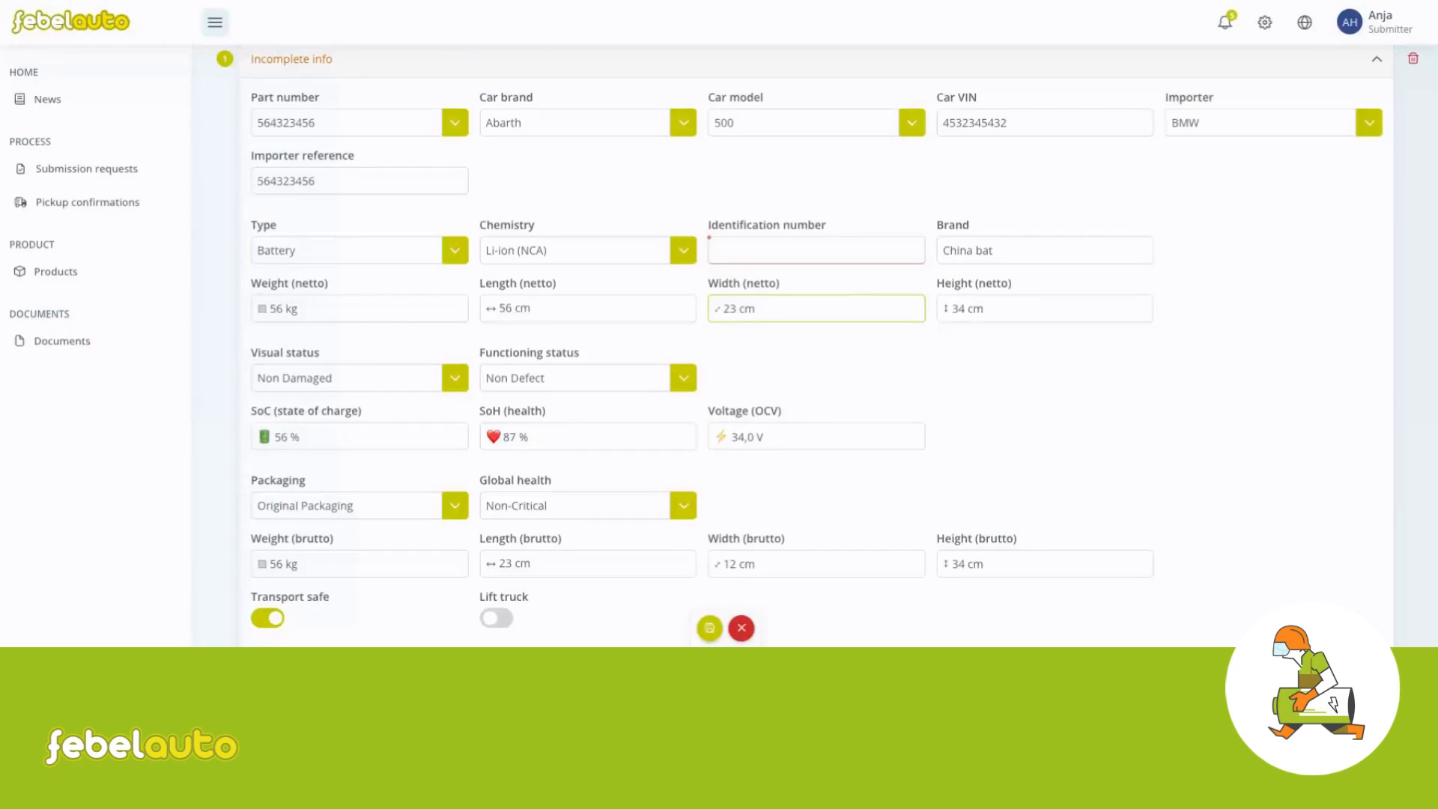
pyautogui.click(853, 255)
pyautogui.write('4545432')
# Step: Submit the batteries of the completed submission request
pyautogui.scroll(-4, 859, 288)
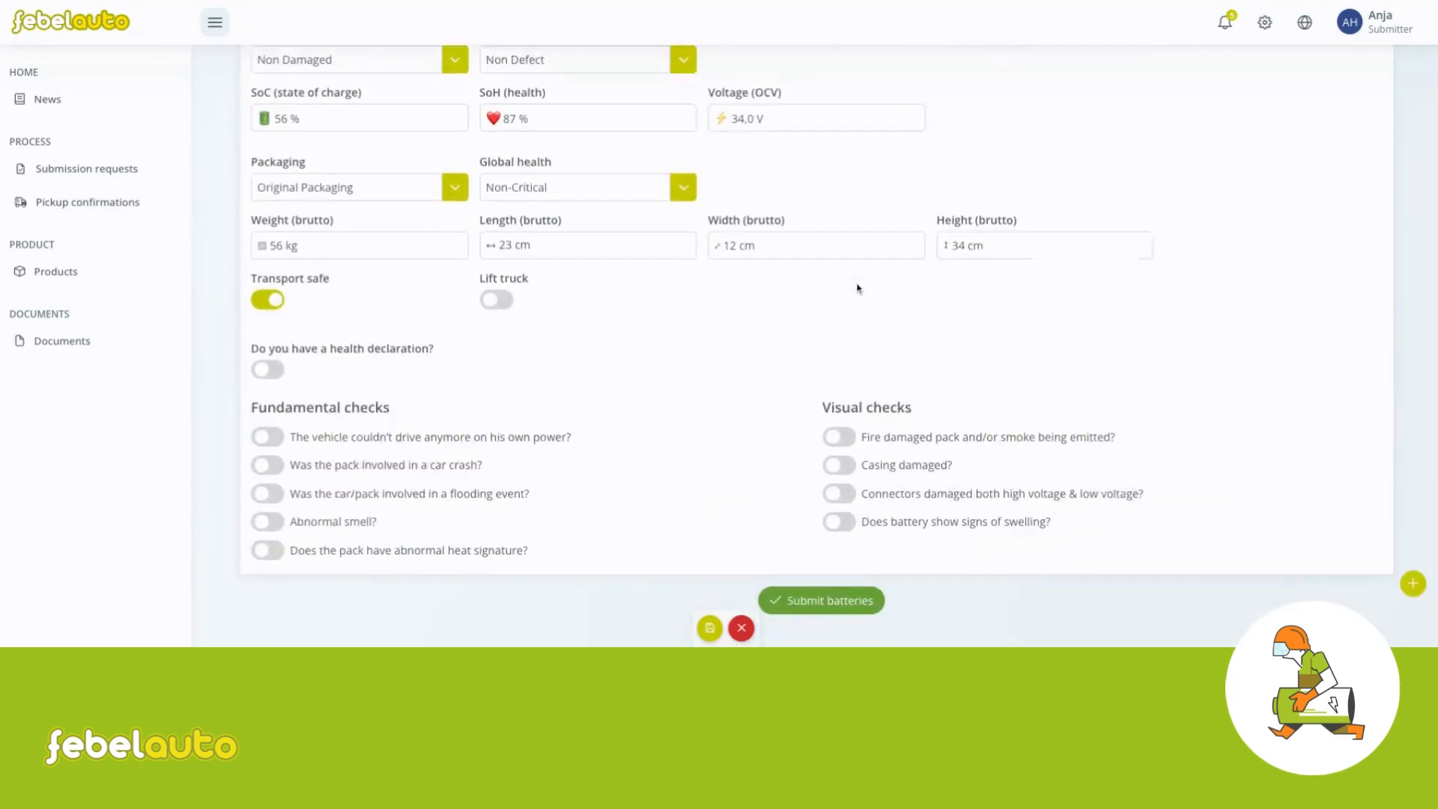
pyautogui.scroll(-1, 859, 287)
pyautogui.click(862, 552)
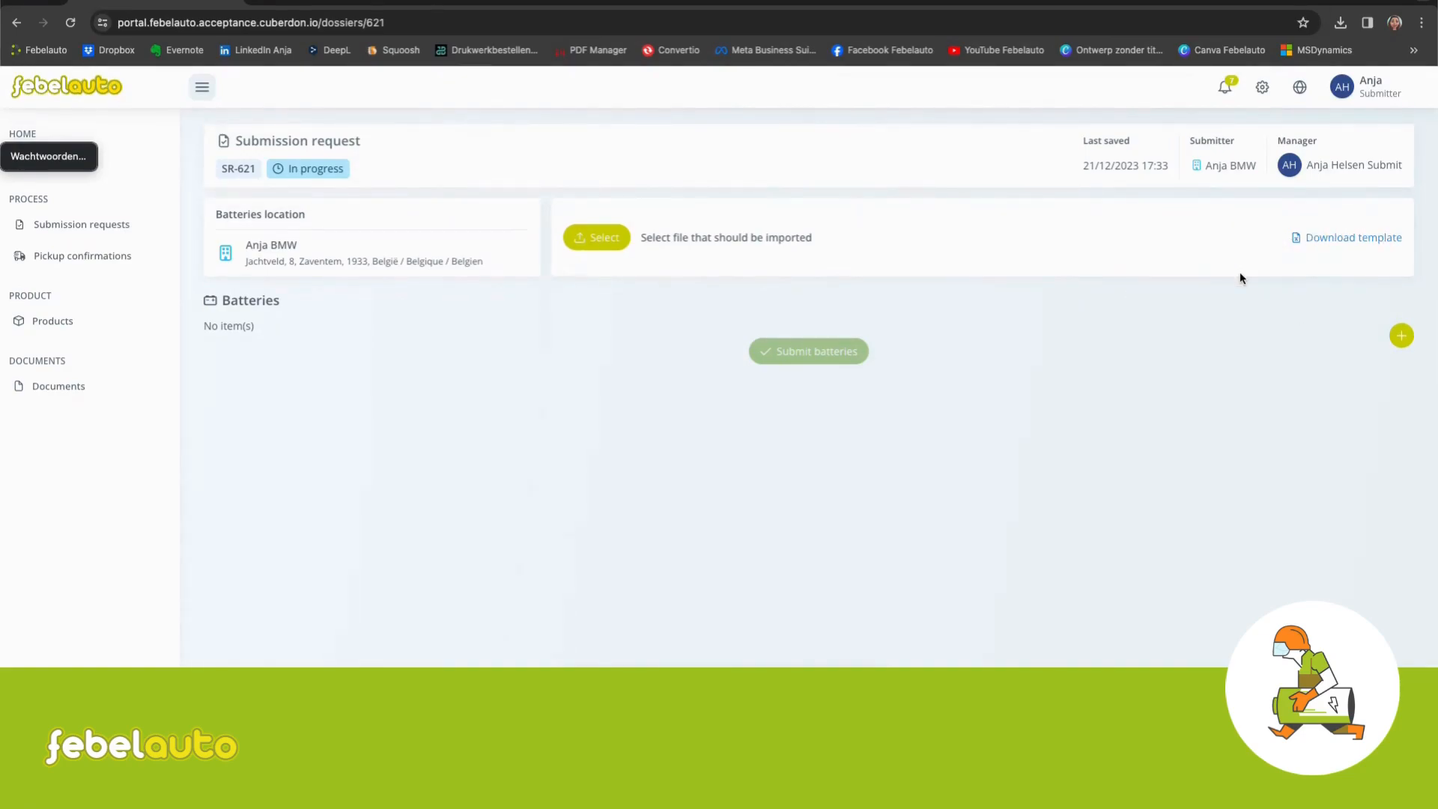
# Step: Download the battery import template from the new submission request
pyautogui.click(1348, 243)
pyautogui.click(1182, 82)
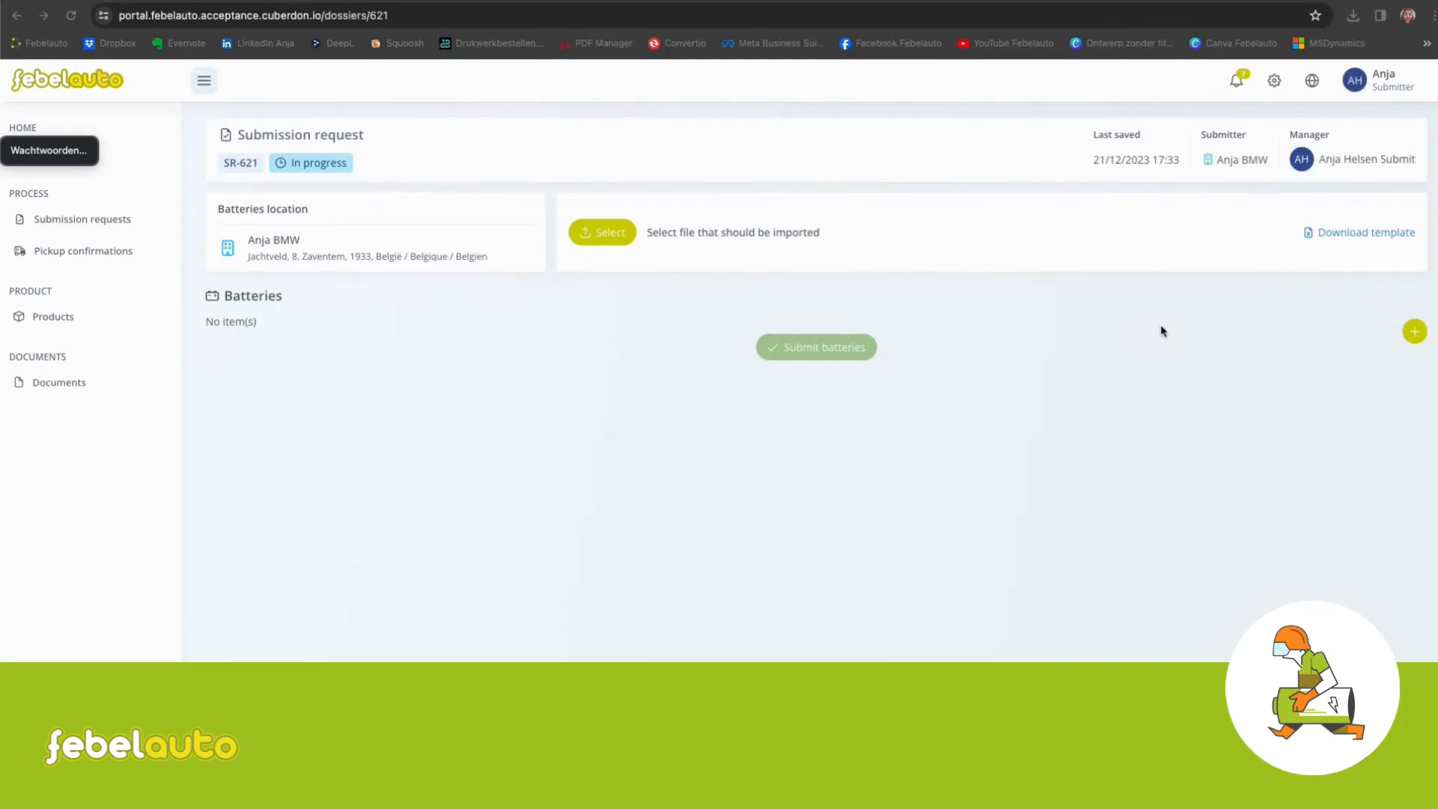
# Step: Import febelauto_submission_template.xlsx from Downloads into the submission request and submit the imported batteries
pyautogui.click(606, 236)
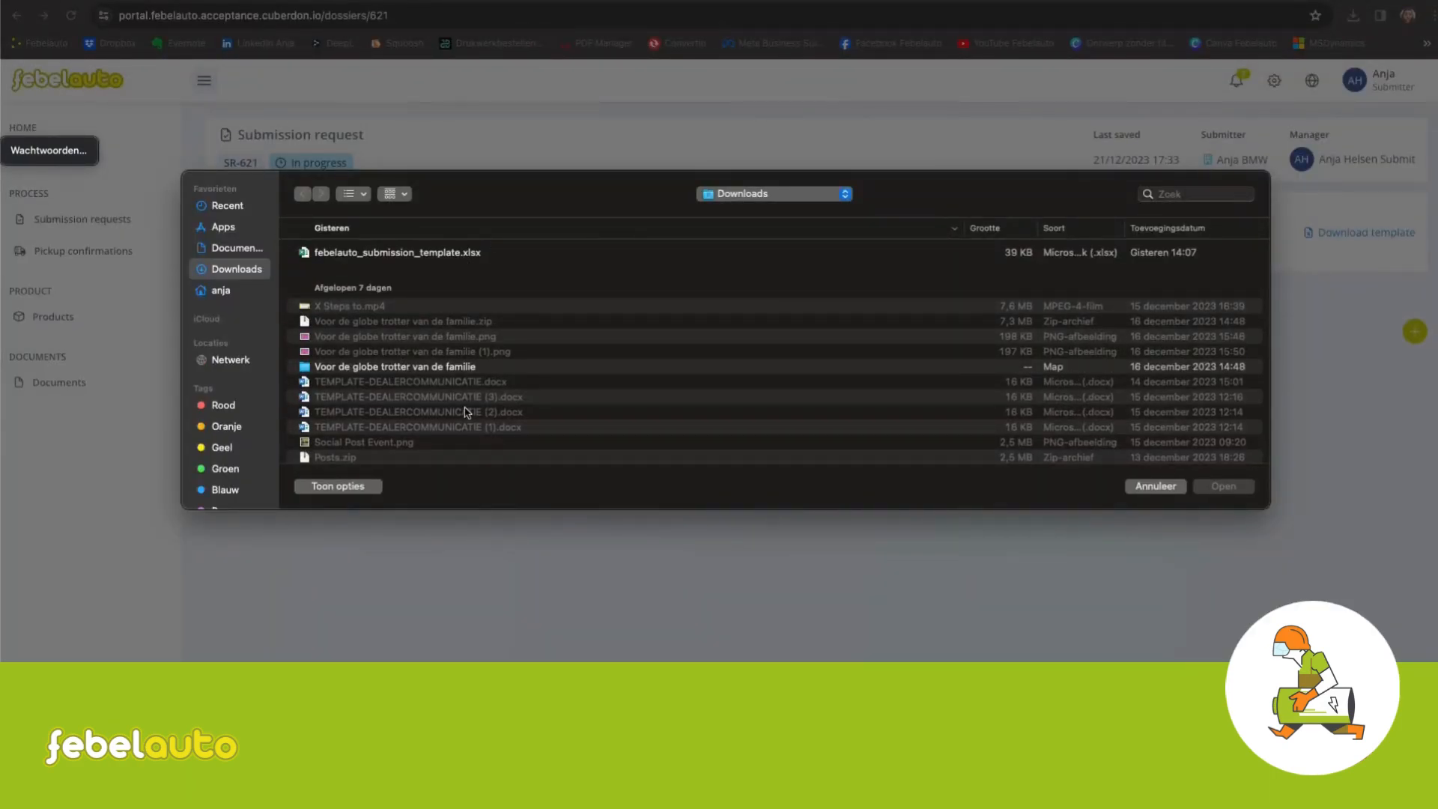
pyautogui.click(443, 253)
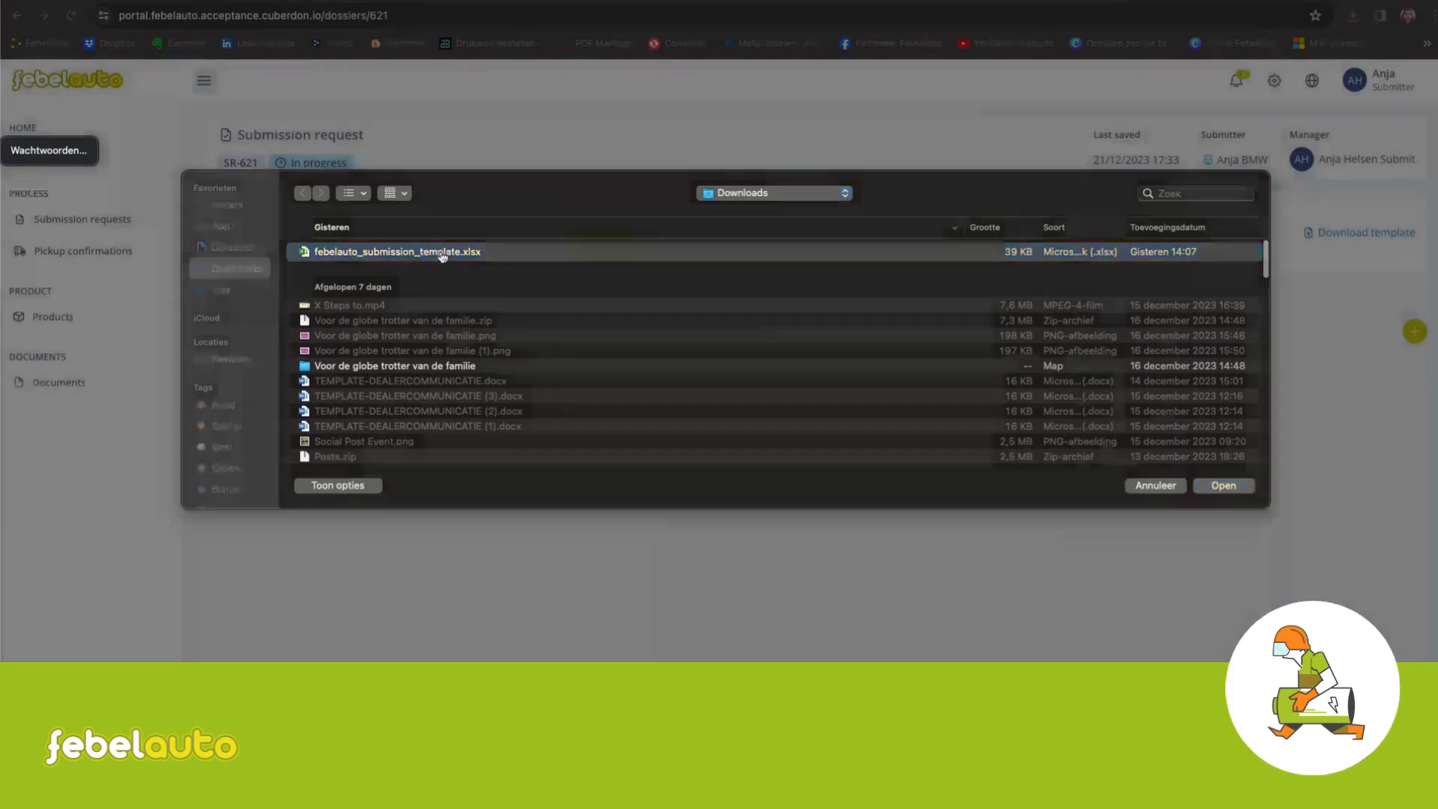
pyautogui.doubleClick(443, 253)
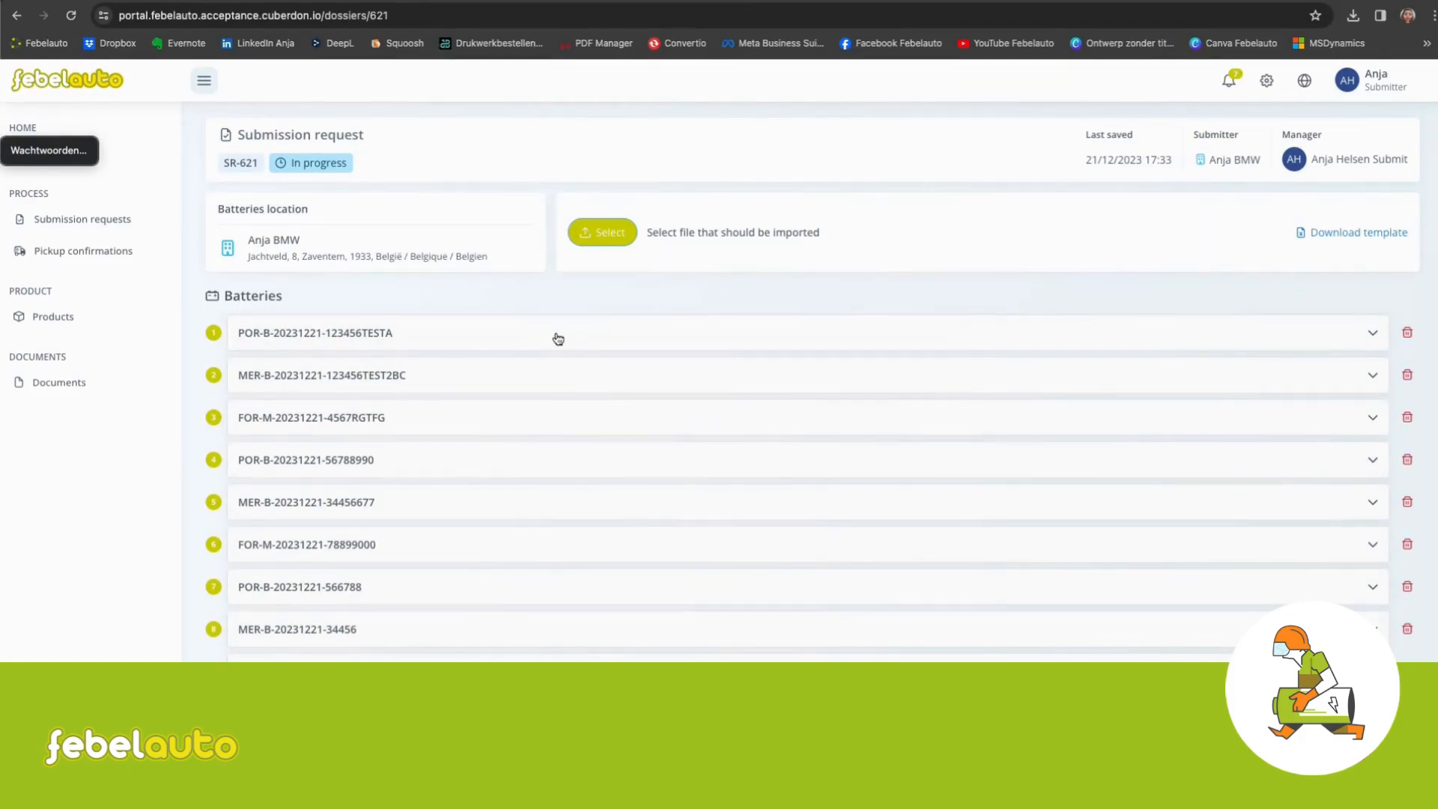
pyautogui.scroll(-3, 628, 365)
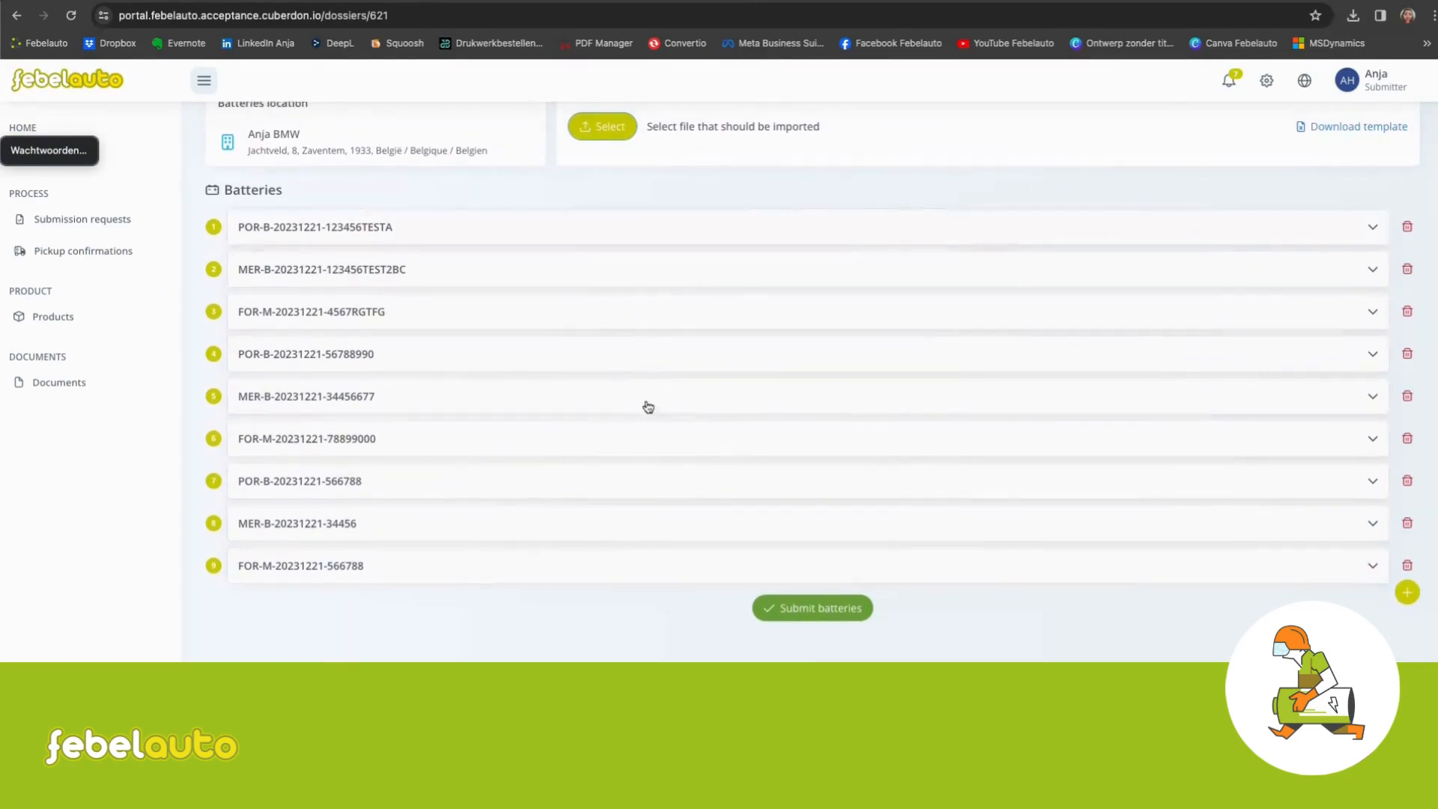
pyautogui.click(814, 616)
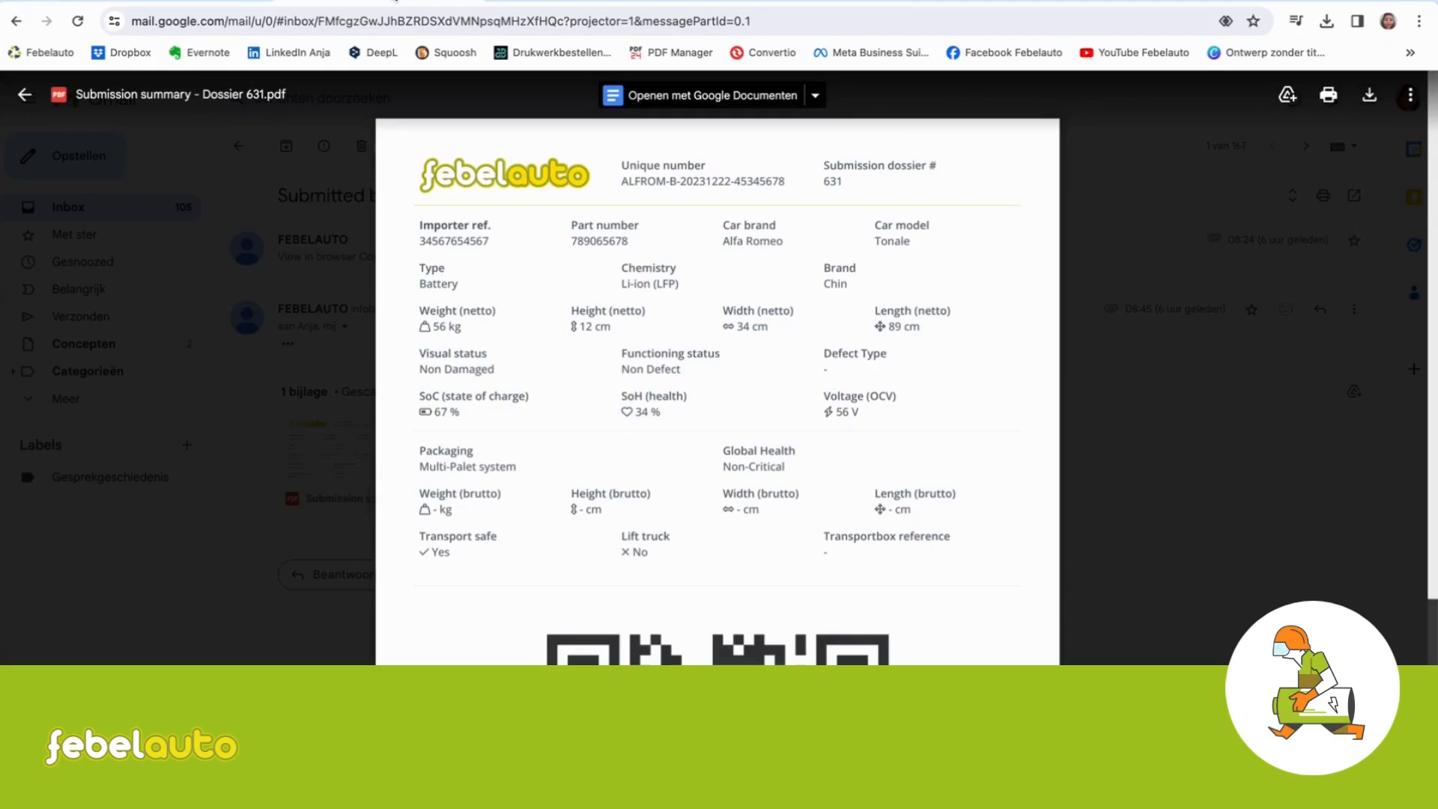
# Step: Review the battery details and QR code in the submission summary PDF for dossier 631
pyautogui.scroll(-4, 437, 153)
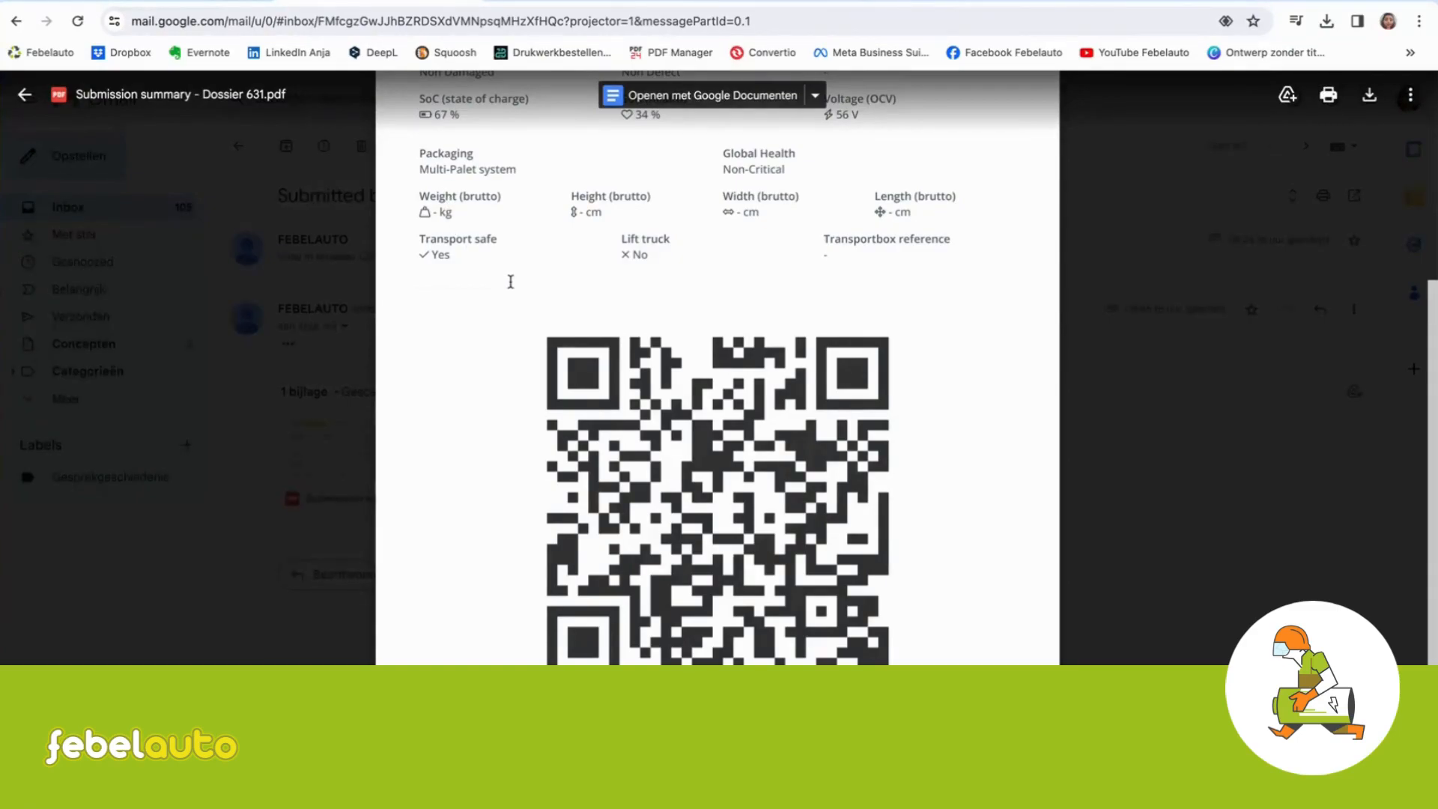
pyautogui.scroll(4, 510, 295)
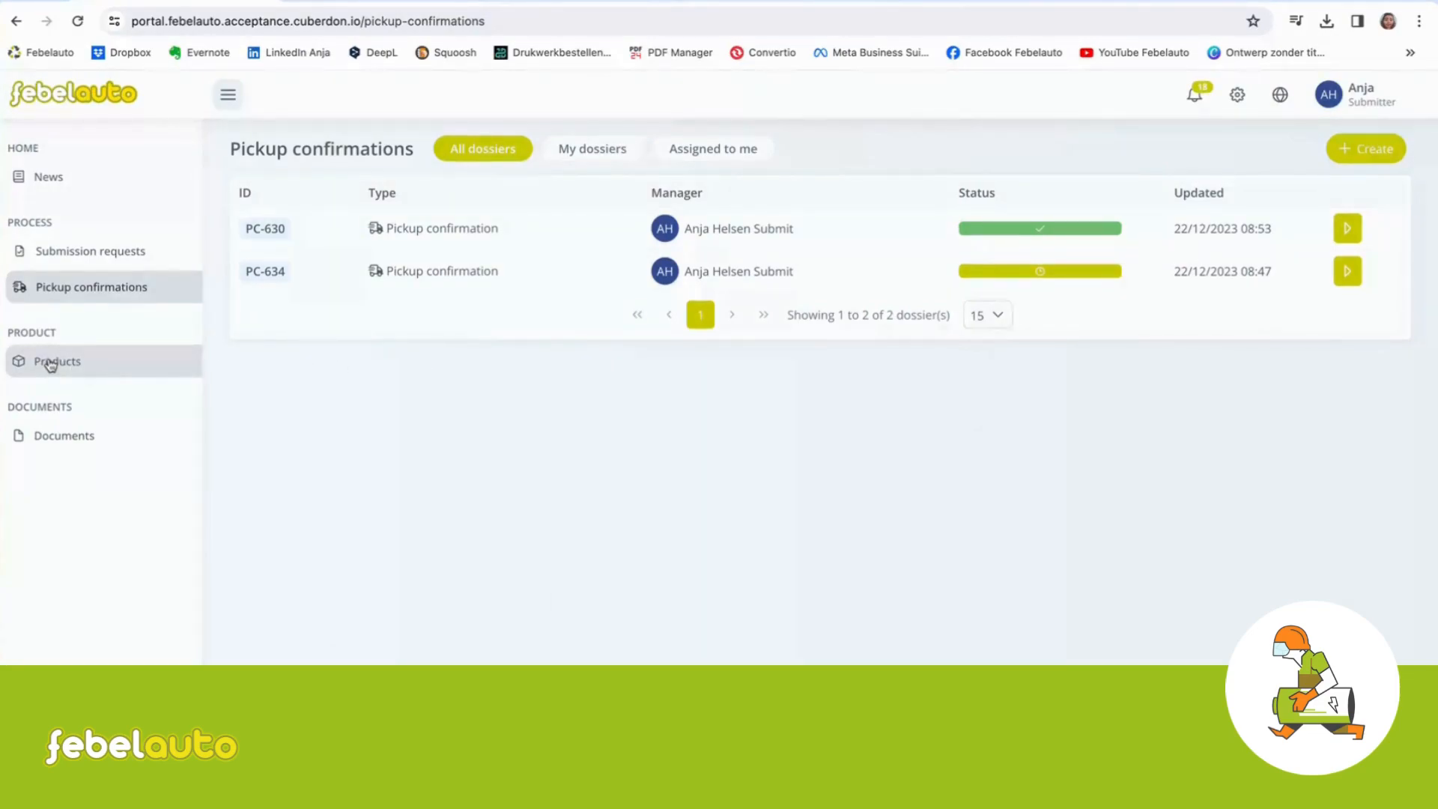
# Step: Open the products overview in the Febelauto portal
pyautogui.click(75, 364)
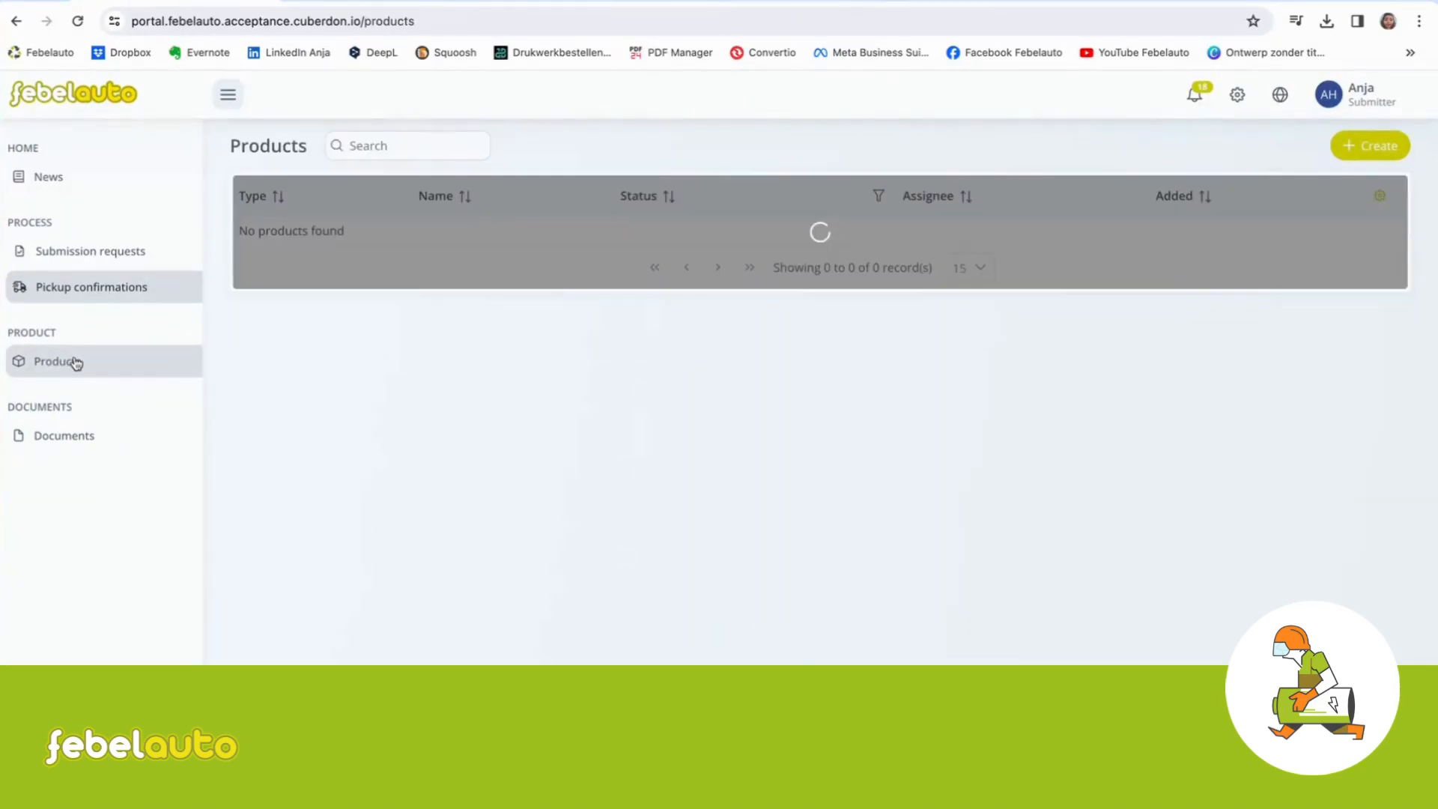